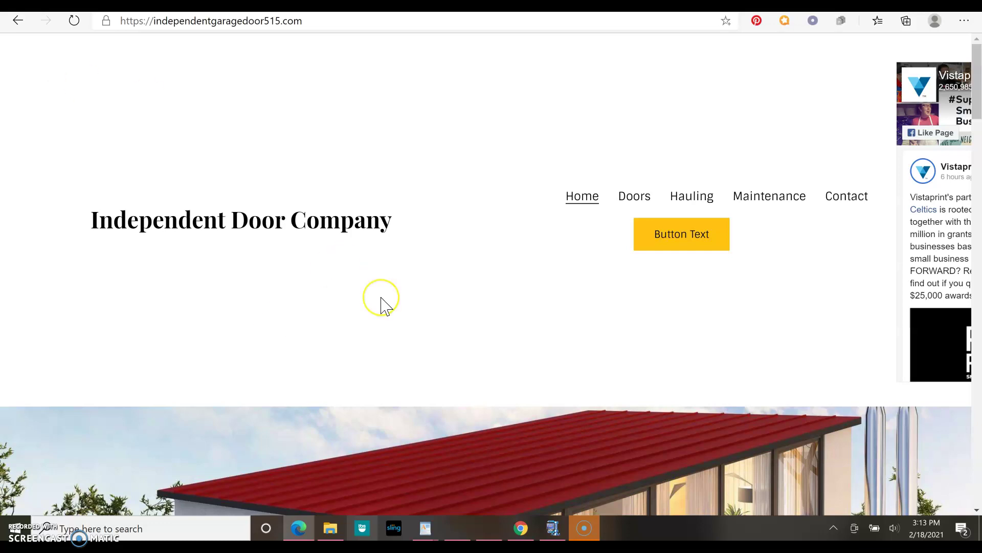
scroll(382, 299, down, 3)
scroll(381, 298, down, 1)
scroll(381, 300, down, 4)
scroll(382, 300, down, 3)
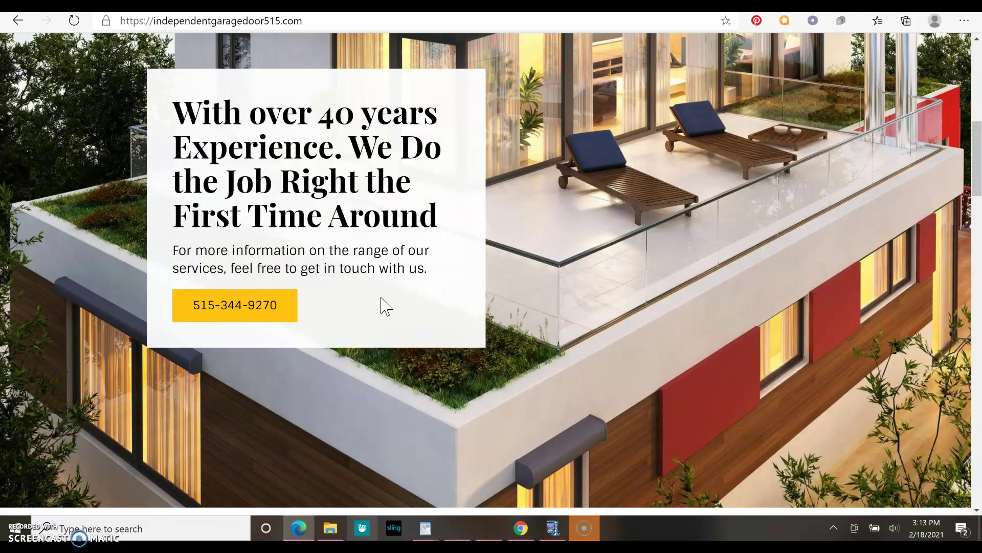
scroll(381, 299, down, 3)
scroll(382, 299, down, 4)
scroll(385, 306, down, 5)
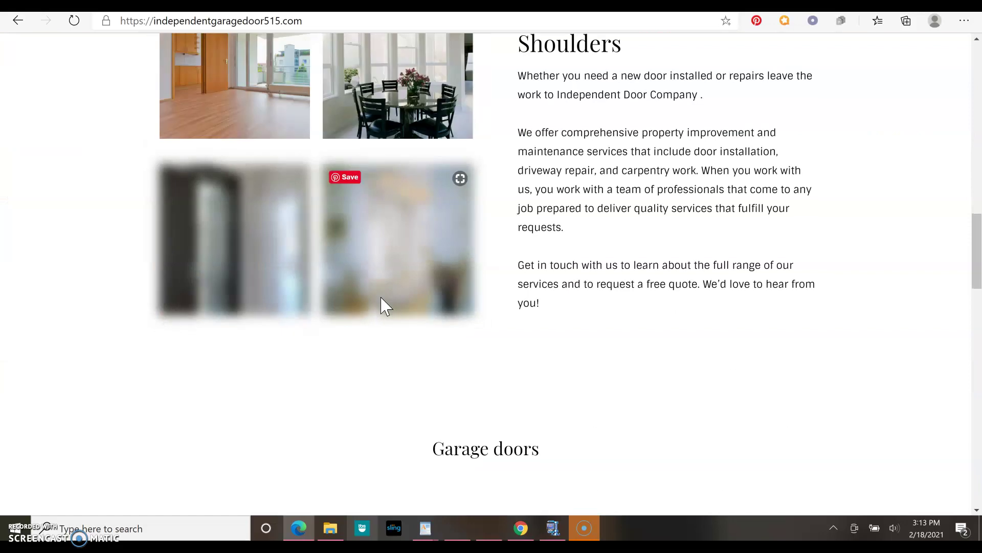
scroll(385, 306, down, 5)
scroll(381, 299, down, 4)
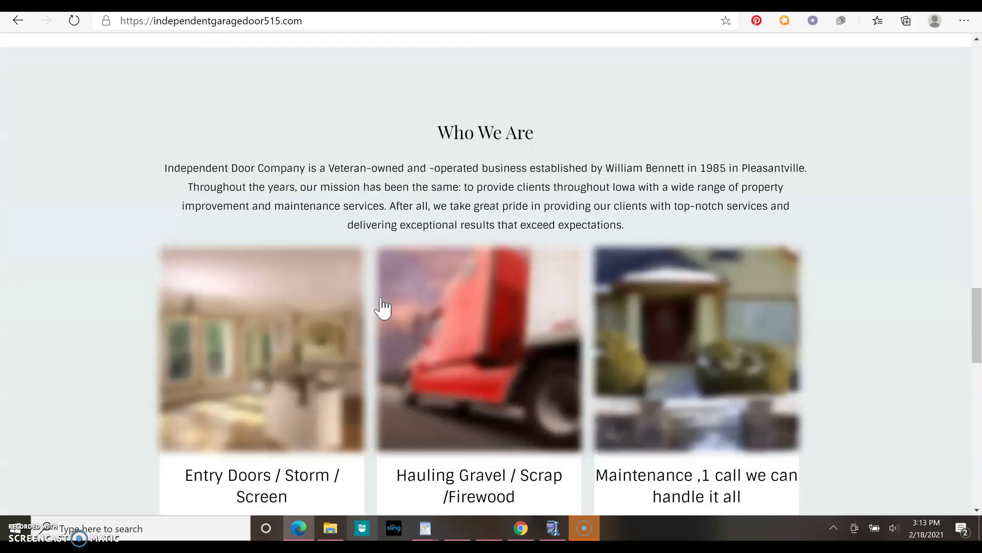
scroll(382, 298, down, 5)
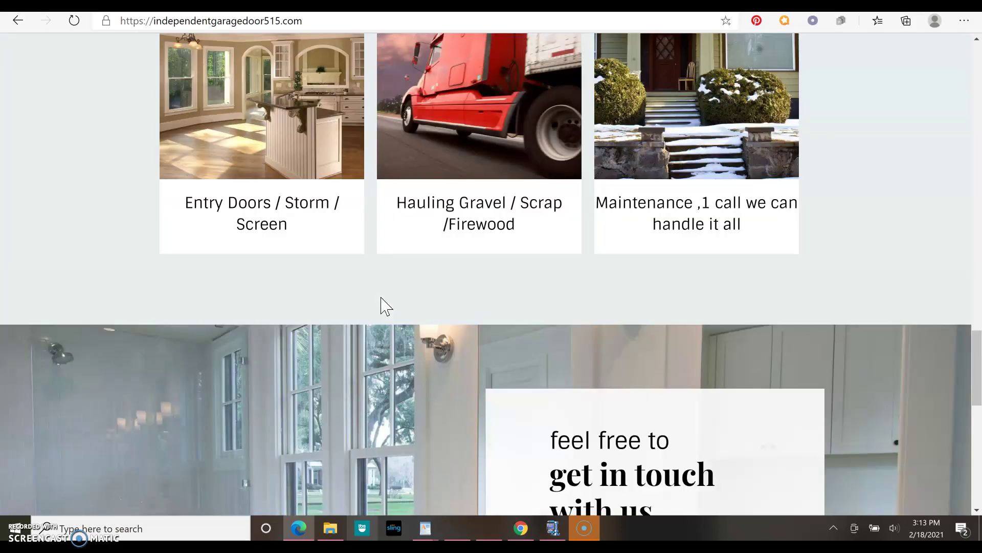
scroll(381, 297, down, 6)
scroll(381, 298, down, 1)
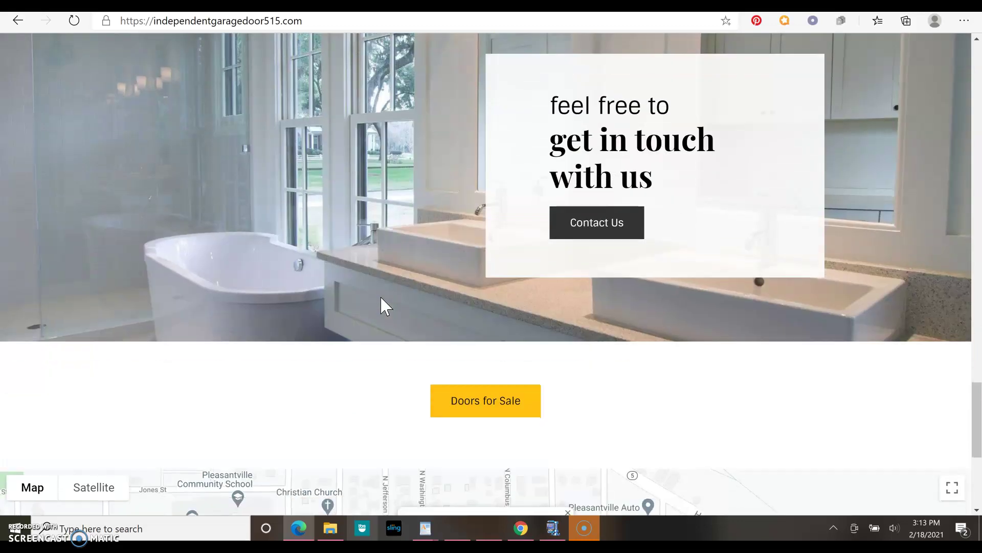
scroll(380, 295, up, 2)
scroll(381, 297, up, 6)
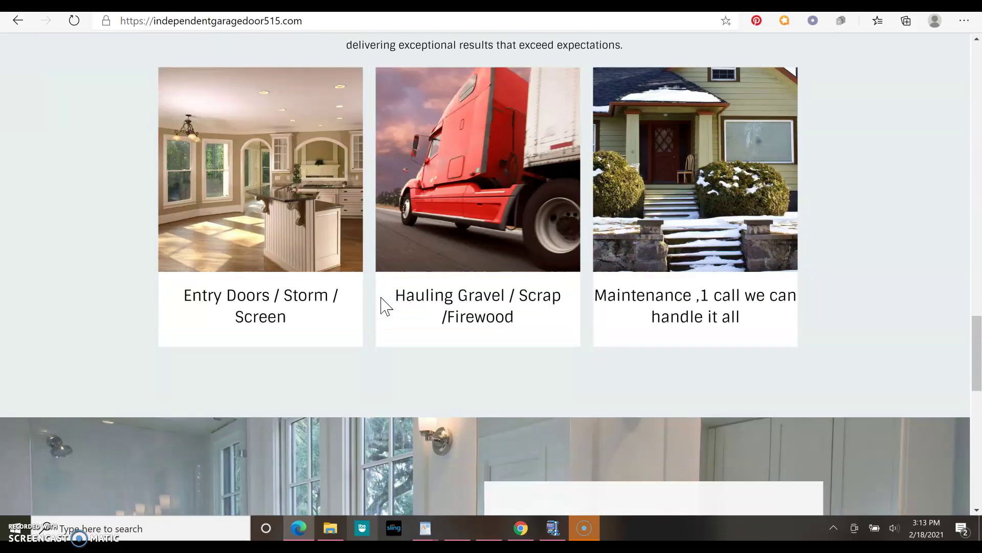
scroll(381, 298, up, 7)
scroll(381, 298, up, 8)
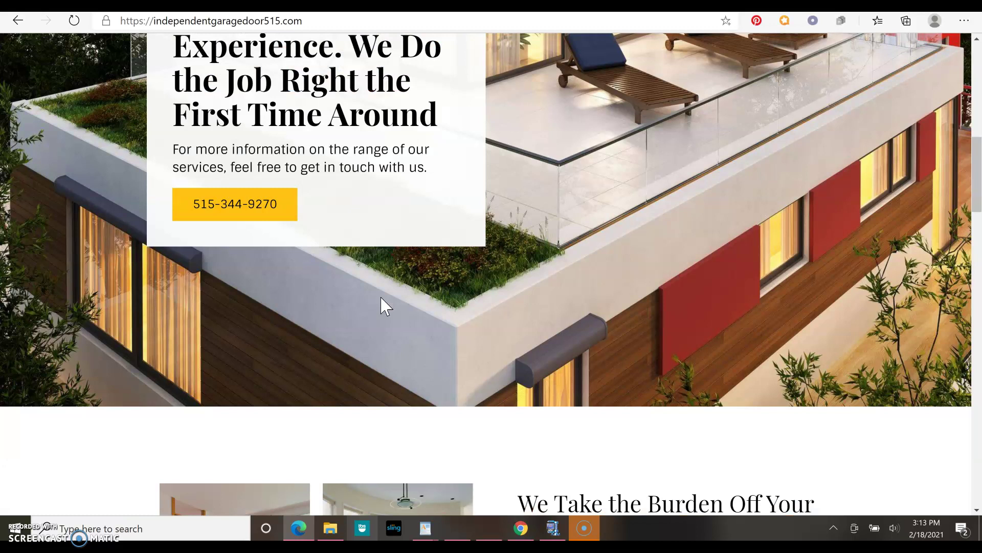
scroll(380, 298, up, 6)
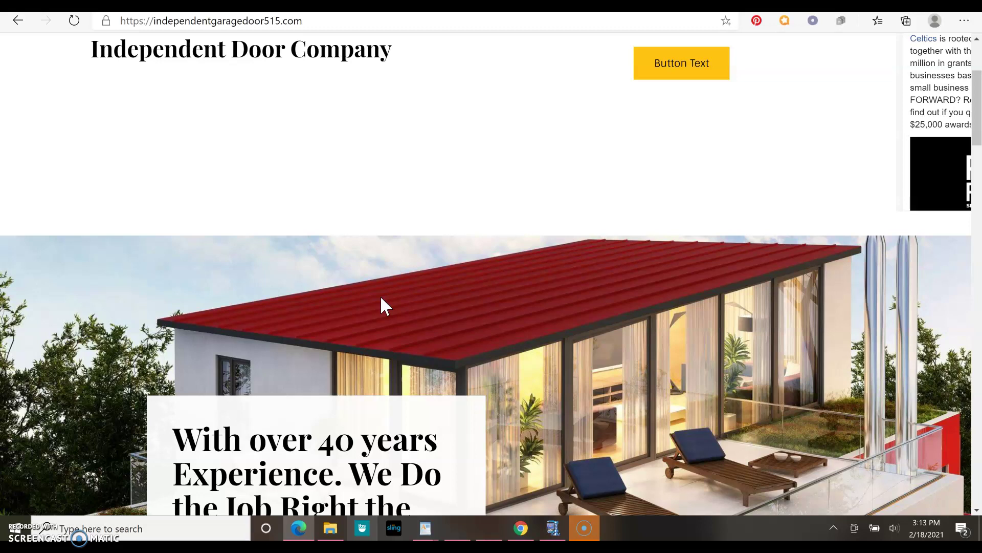
scroll(693, 235, up, 3)
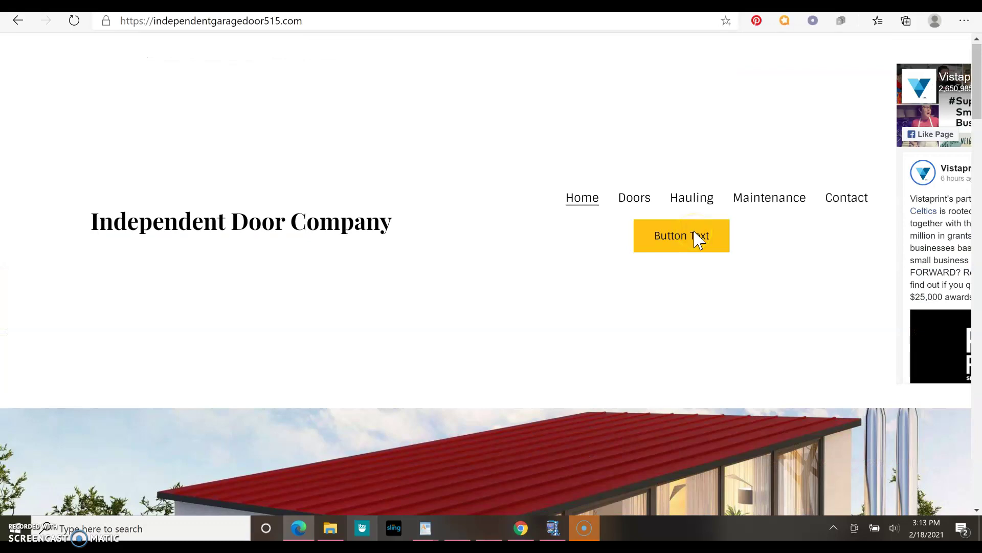
- Visit the Hicklin Doors page, then return to the hicklindoors.com homepage slideshow
click(635, 200)
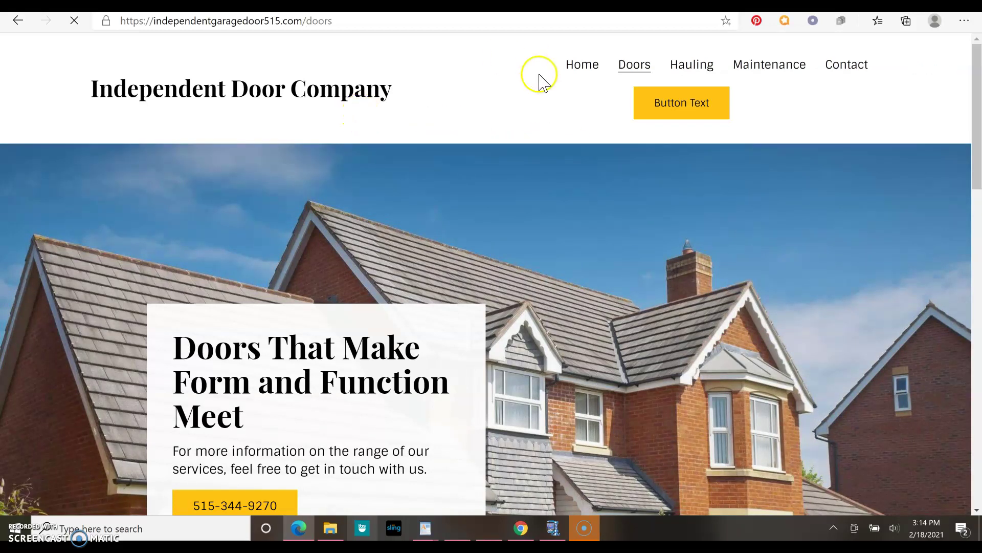
click(582, 67)
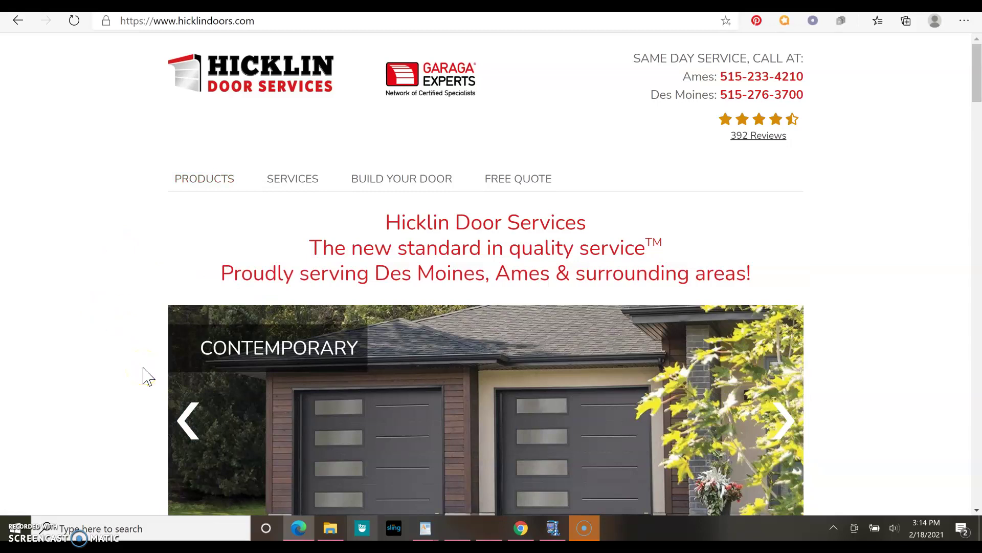
- Scroll down the hicklindoors.com homepage, then back up to the logo and phone numbers
scroll(144, 368, down, 10)
scroll(144, 368, down, 3)
scroll(144, 375, down, 10)
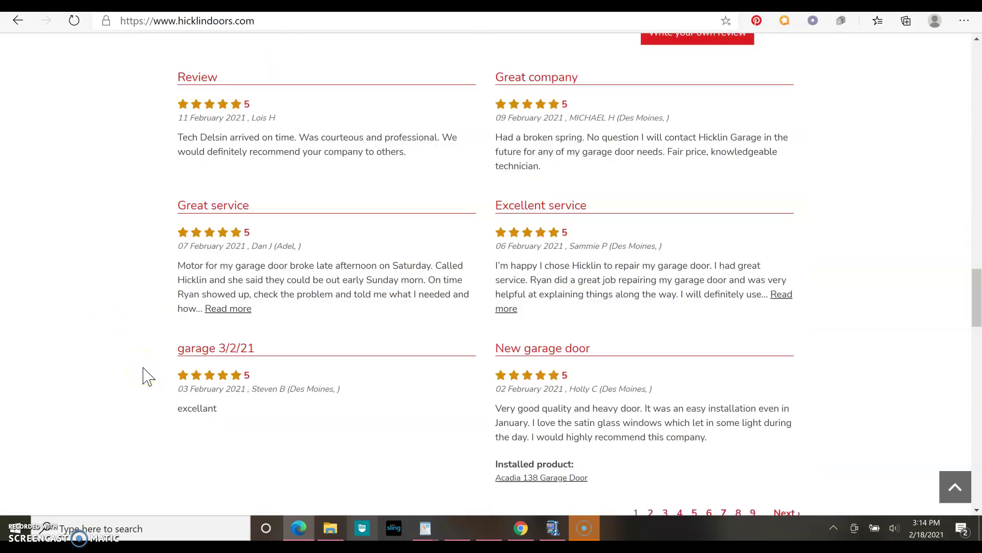
scroll(144, 375, down, 3)
scroll(144, 375, down, 5)
scroll(144, 375, down, 2)
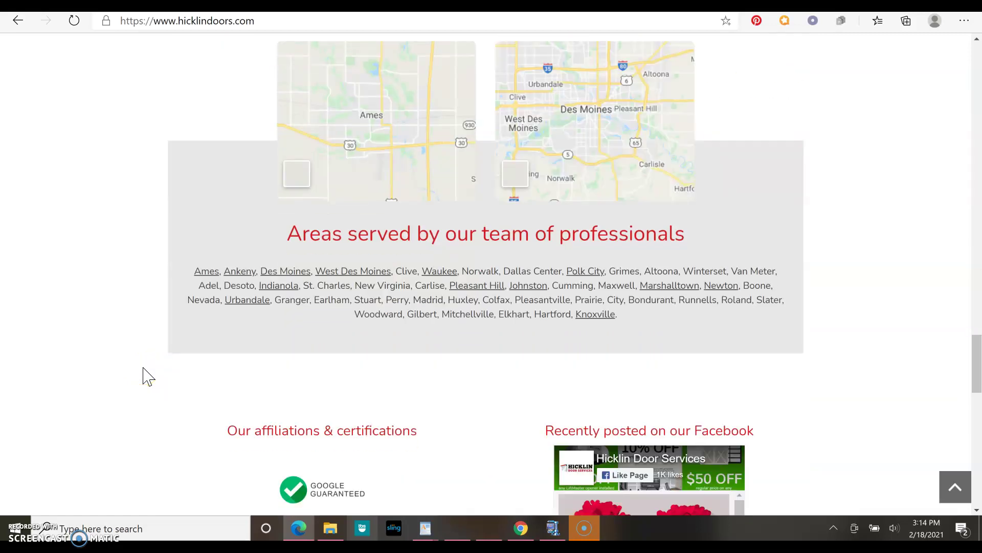
scroll(144, 376, down, 5)
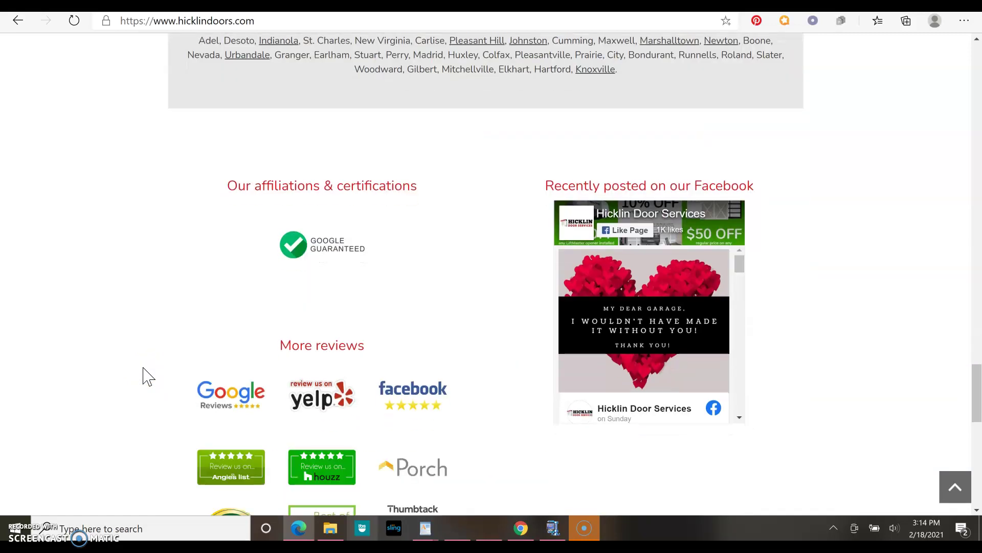
scroll(144, 376, up, 3)
scroll(144, 376, up, 3)
scroll(143, 377, up, 4)
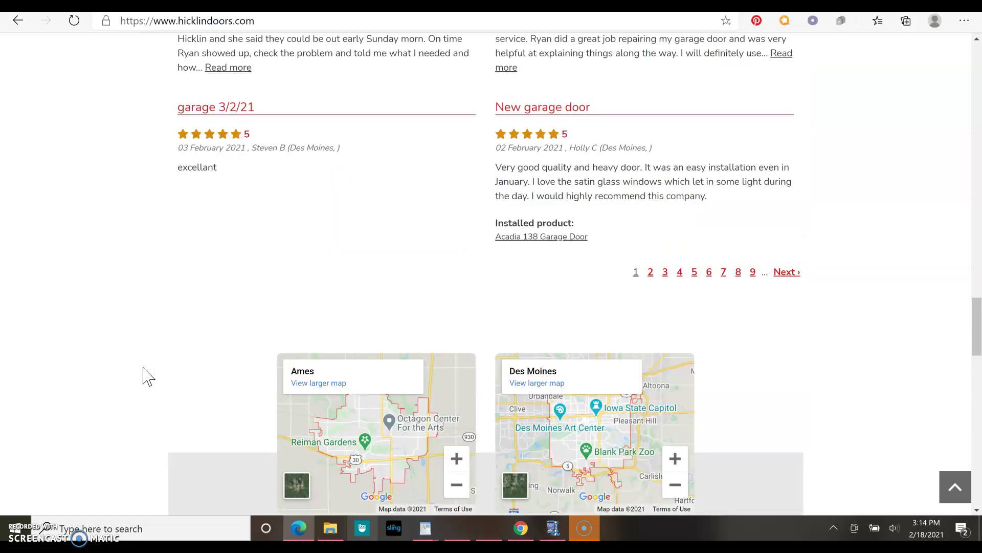
scroll(144, 376, up, 7)
scroll(144, 376, up, 2)
scroll(144, 377, up, 8)
scroll(144, 377, up, 2)
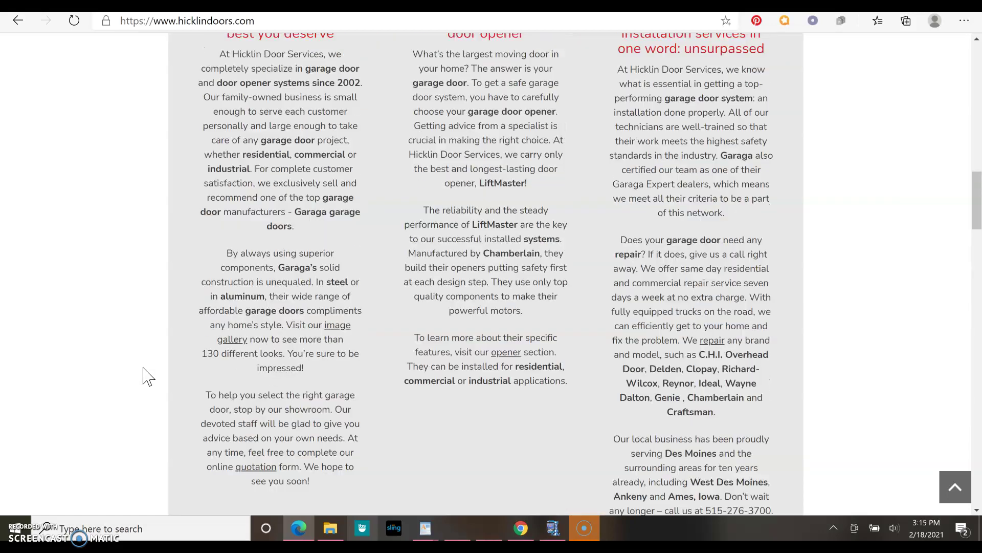
scroll(144, 376, up, 5)
scroll(144, 376, up, 2)
scroll(144, 376, up, 5)
scroll(144, 376, up, 4)
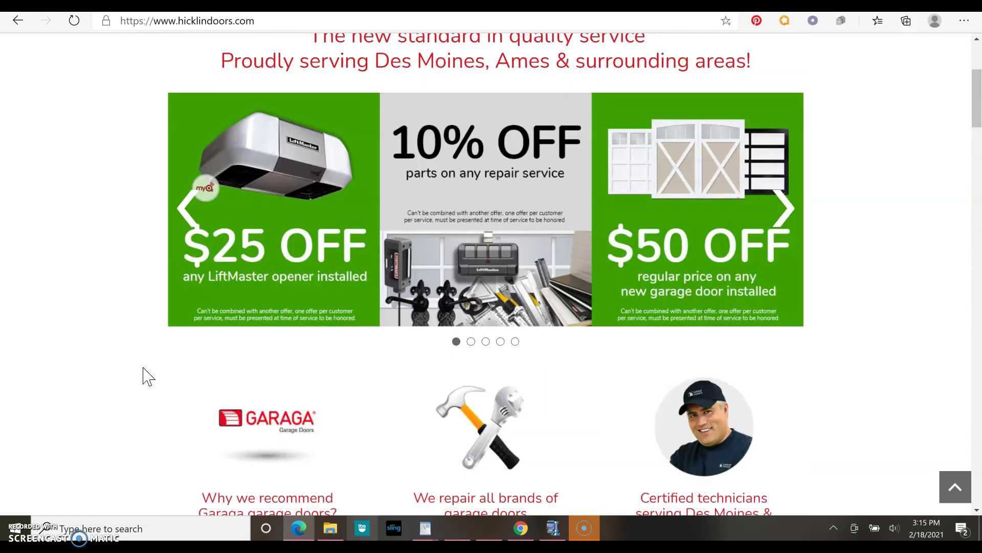
scroll(143, 376, up, 3)
scroll(144, 376, up, 2)
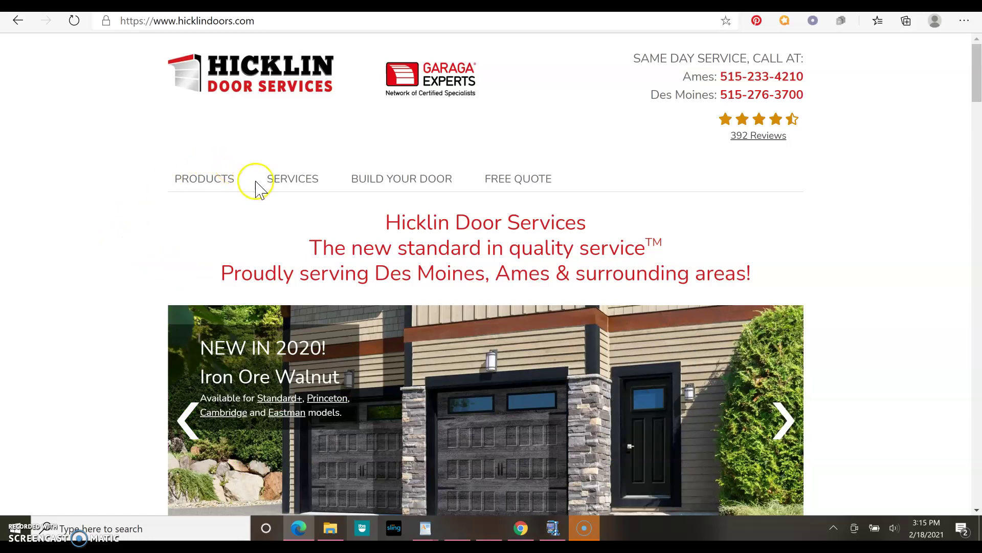
mouse_move(292, 178)
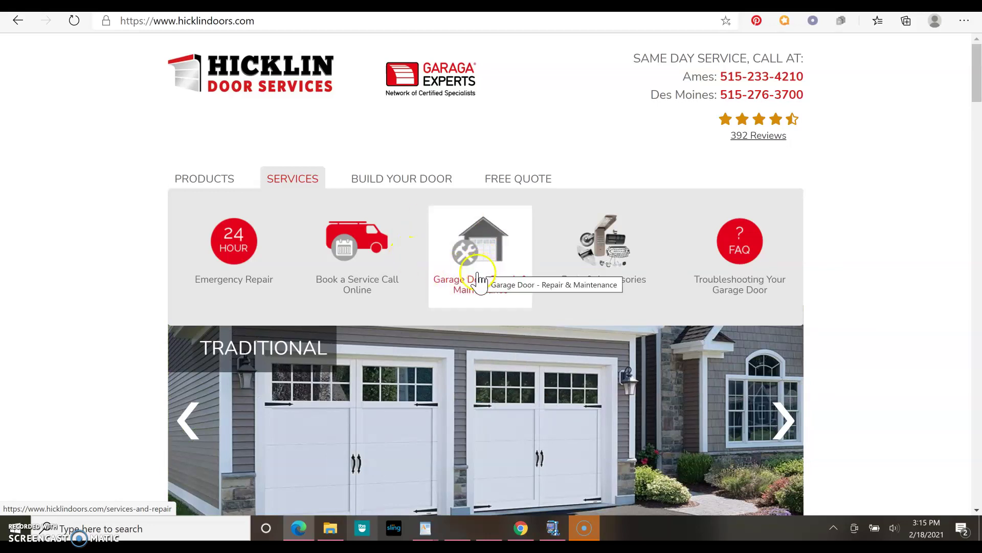
click(476, 282)
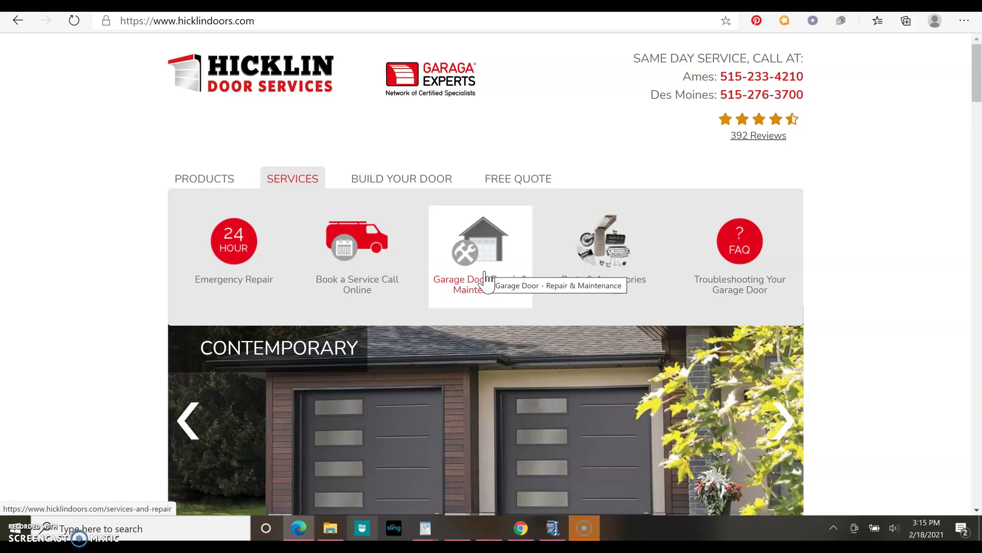
click(484, 280)
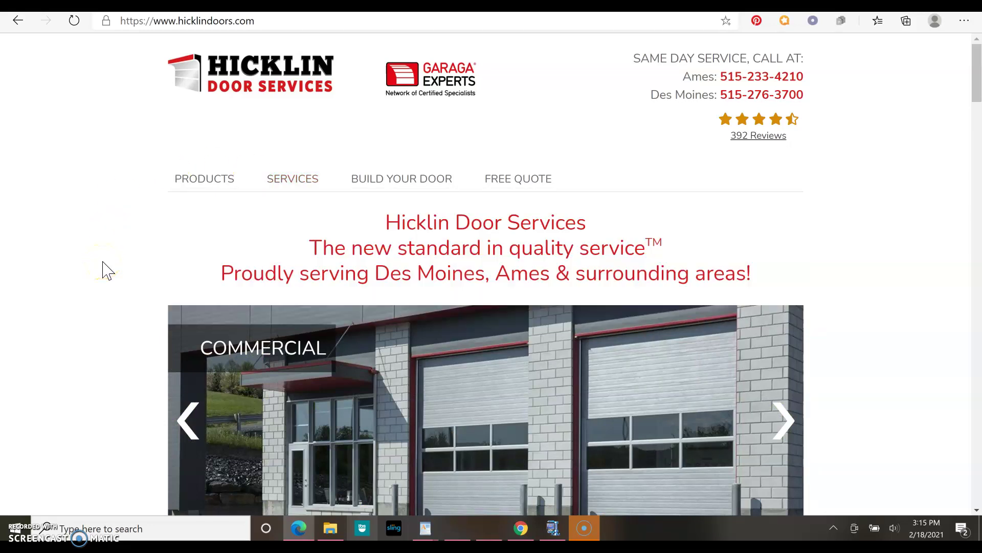
click(84, 104)
- Show the Local Citation Finder searches: Hicklin door services 36 citations, Independent Door Company 18
click(94, 16)
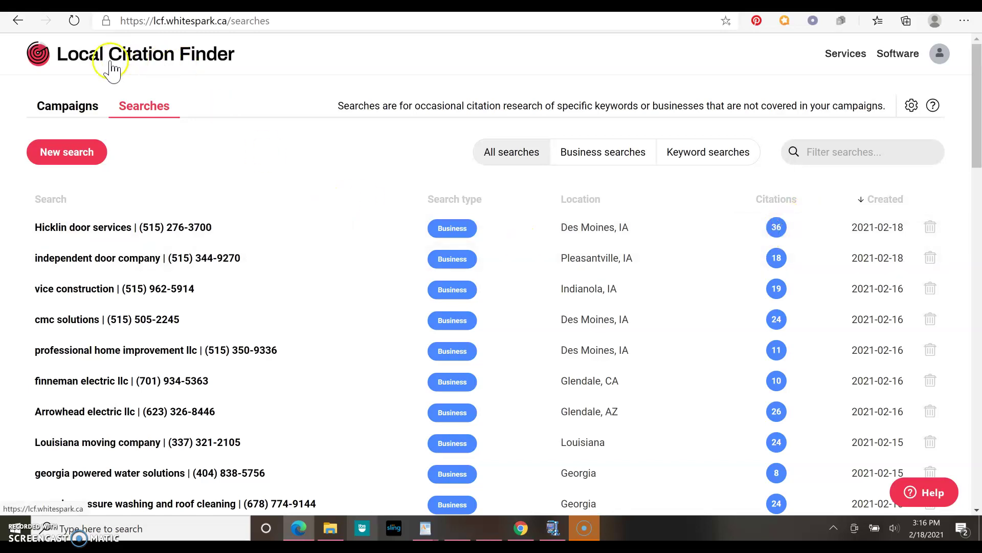
click(103, 237)
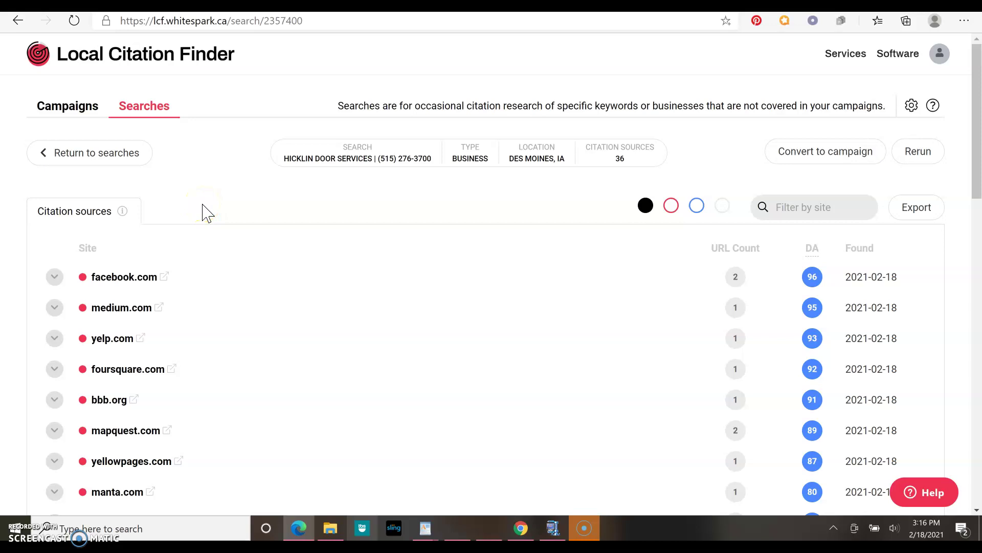
click(170, 212)
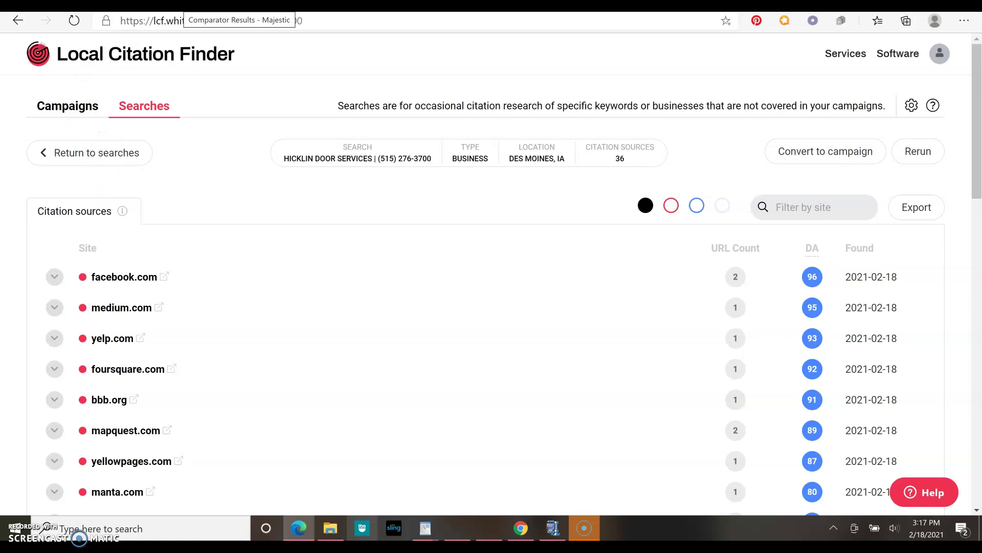
- Review Majestic's hicklindoors.com vs precisiondoordesmoines.com comparison: Trust Flow 15 vs 7, referring domains 99 vs 63
click(239, 6)
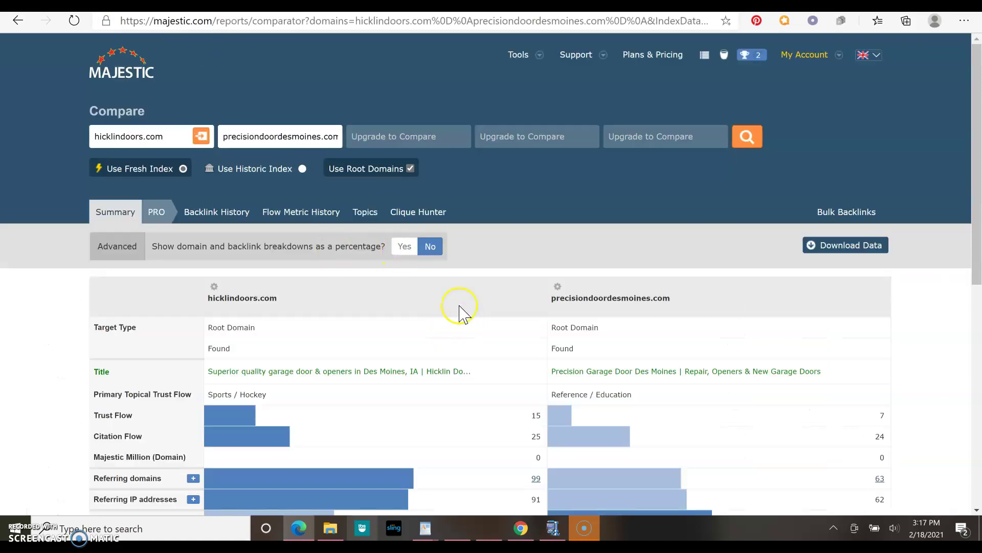
scroll(460, 306, down, 1)
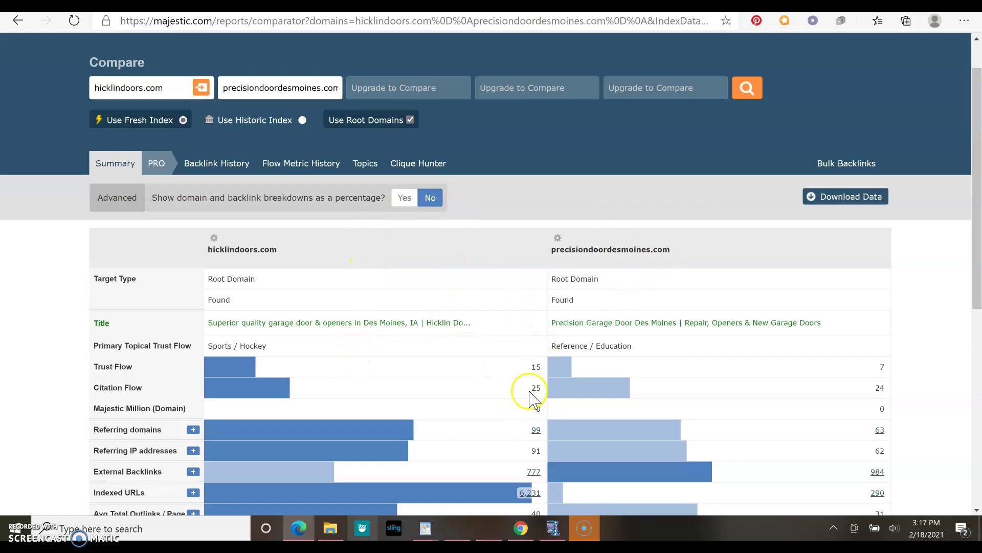
scroll(506, 356, down, 1)
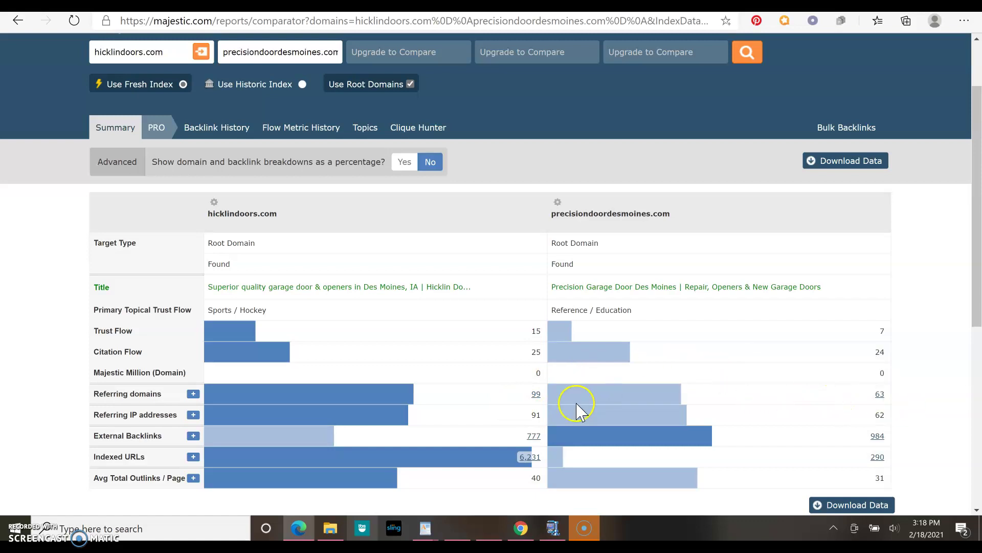
scroll(471, 395, up, 1)
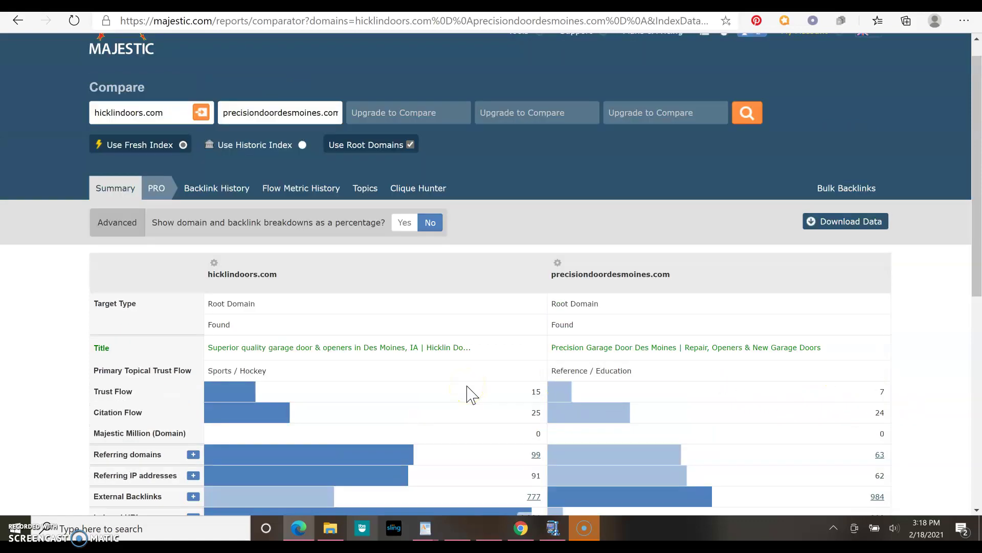
scroll(471, 395, up, 1)
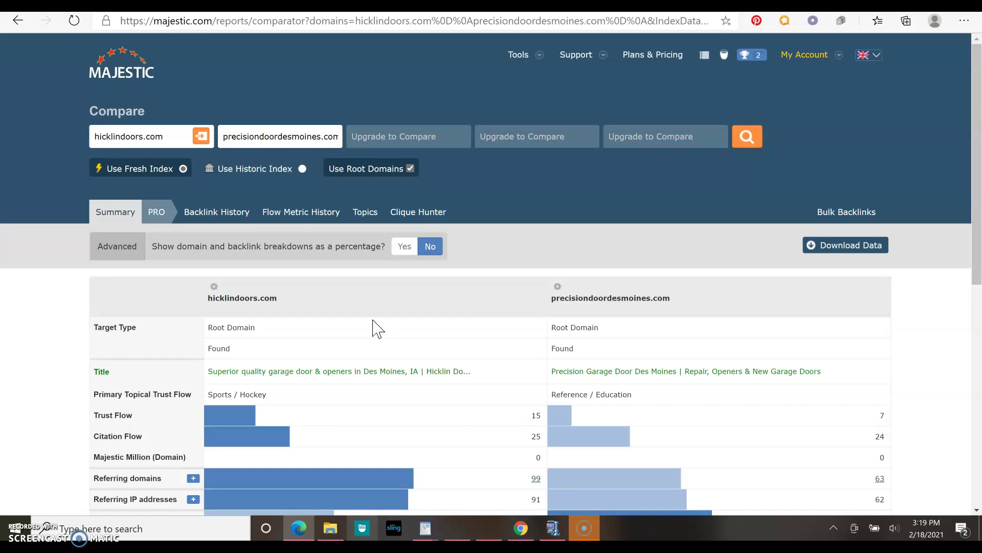
- Go from the Independent Door Company tab to the Metro Design homepage at metrodesigndsm.com
click(504, 251)
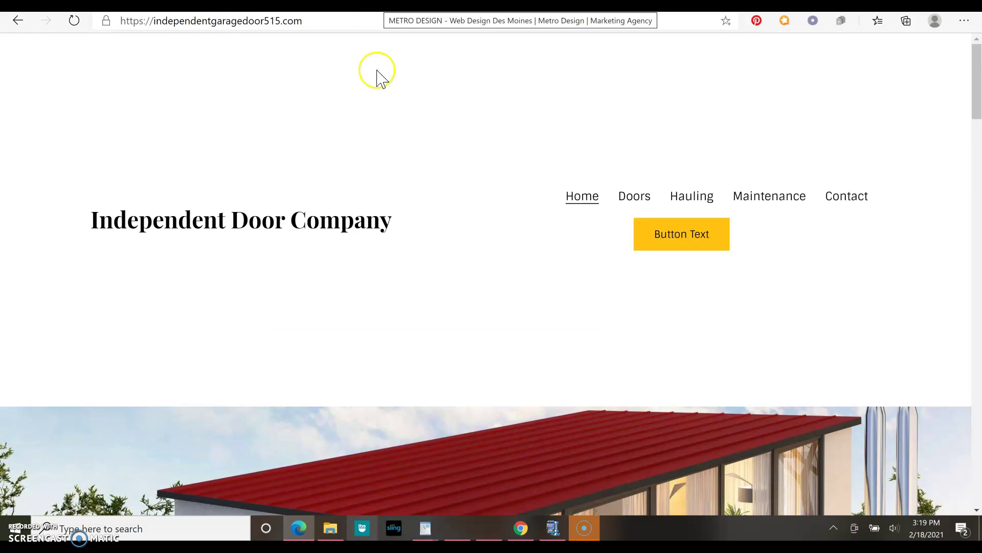
click(441, 271)
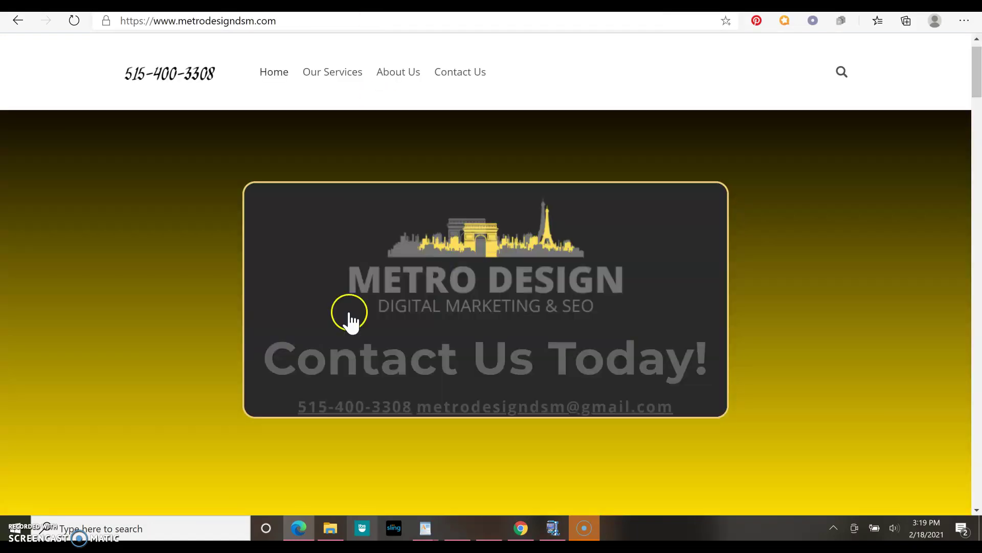